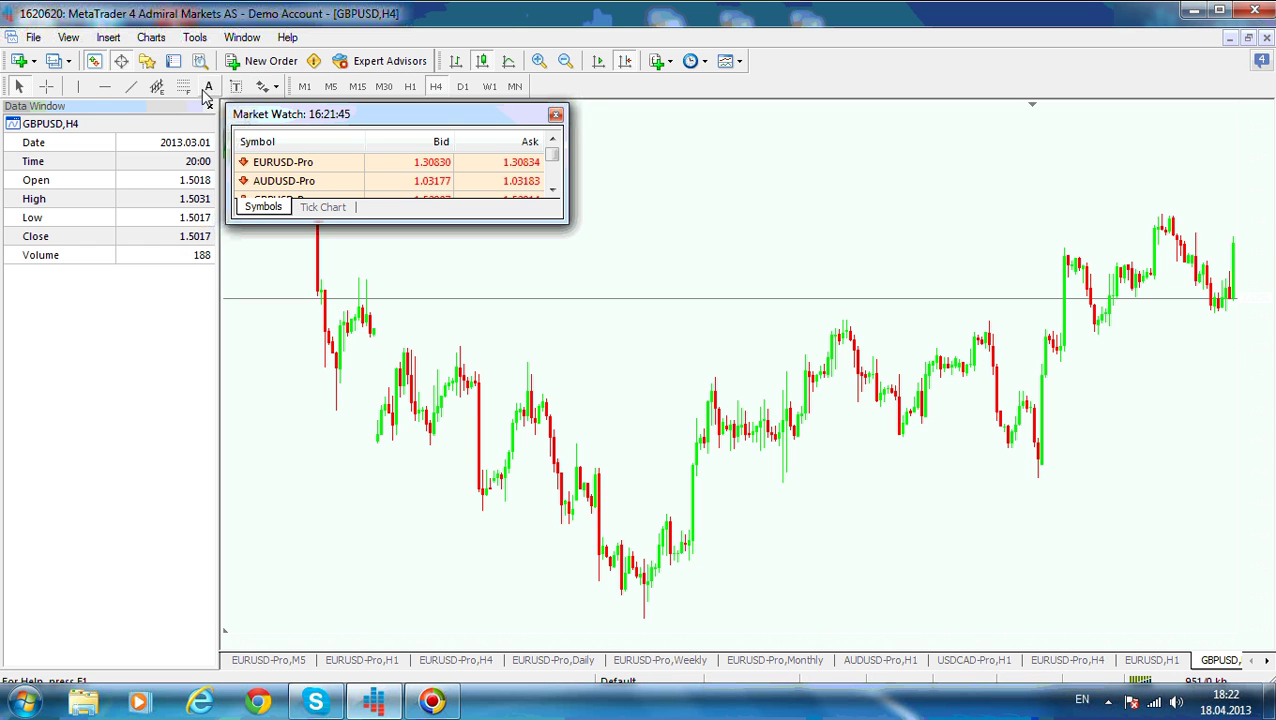
Step: Draw the connected trendline zigzag, from the first rising leg to the final falling leg
{"action": "left_click", "coordinate": [130, 88]}
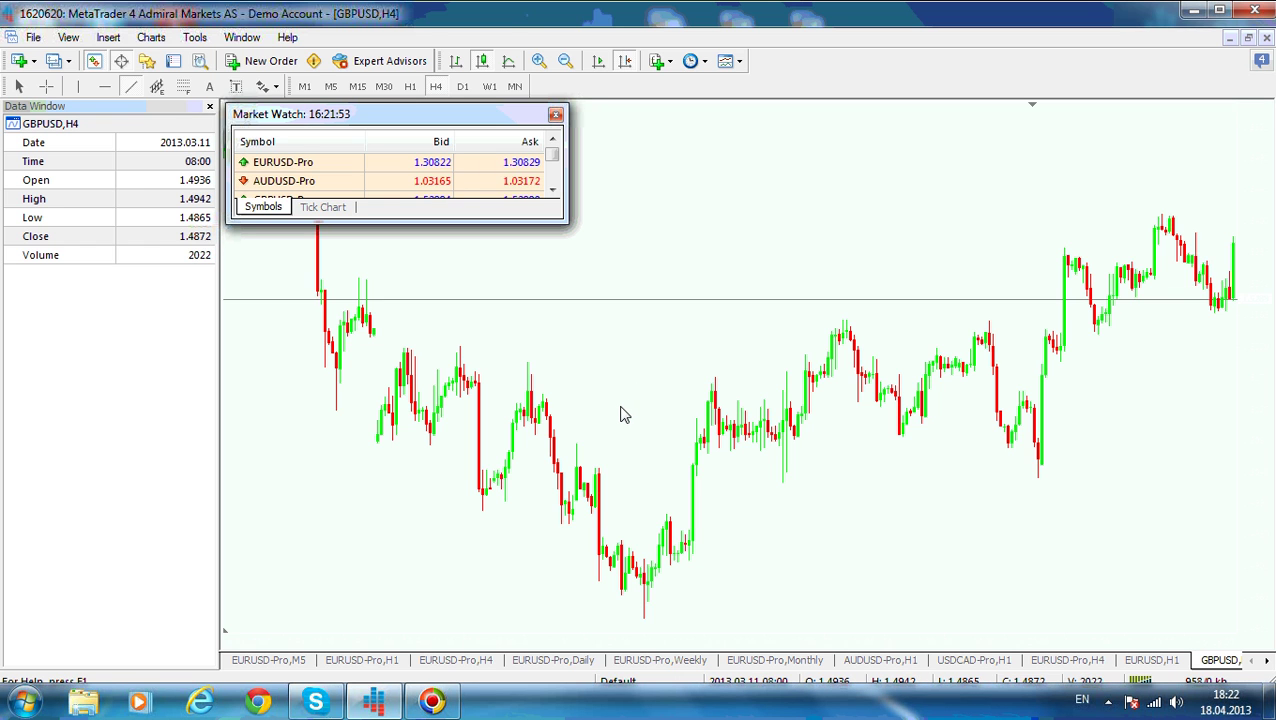
{"action": "mouse_move", "coordinate": [621, 407]}
{"action": "left_mouse_down"}
{"action": "mouse_move", "coordinate": [670, 288]}
{"action": "mouse_move", "coordinate": [700, 353]}
{"action": "mouse_move", "coordinate": [683, 322]}
{"action": "mouse_move", "coordinate": [770, 183]}
{"action": "mouse_move", "coordinate": [831, 239]}
{"action": "mouse_move", "coordinate": [795, 205]}
{"action": "mouse_move", "coordinate": [816, 229]}
{"action": "mouse_move", "coordinate": [887, 137]}
{"action": "mouse_move", "coordinate": [862, 155]}
{"action": "mouse_move", "coordinate": [893, 258]}
{"action": "mouse_move", "coordinate": [902, 167]}
{"action": "mouse_move", "coordinate": [943, 201]}
{"action": "left_mouse_up"}
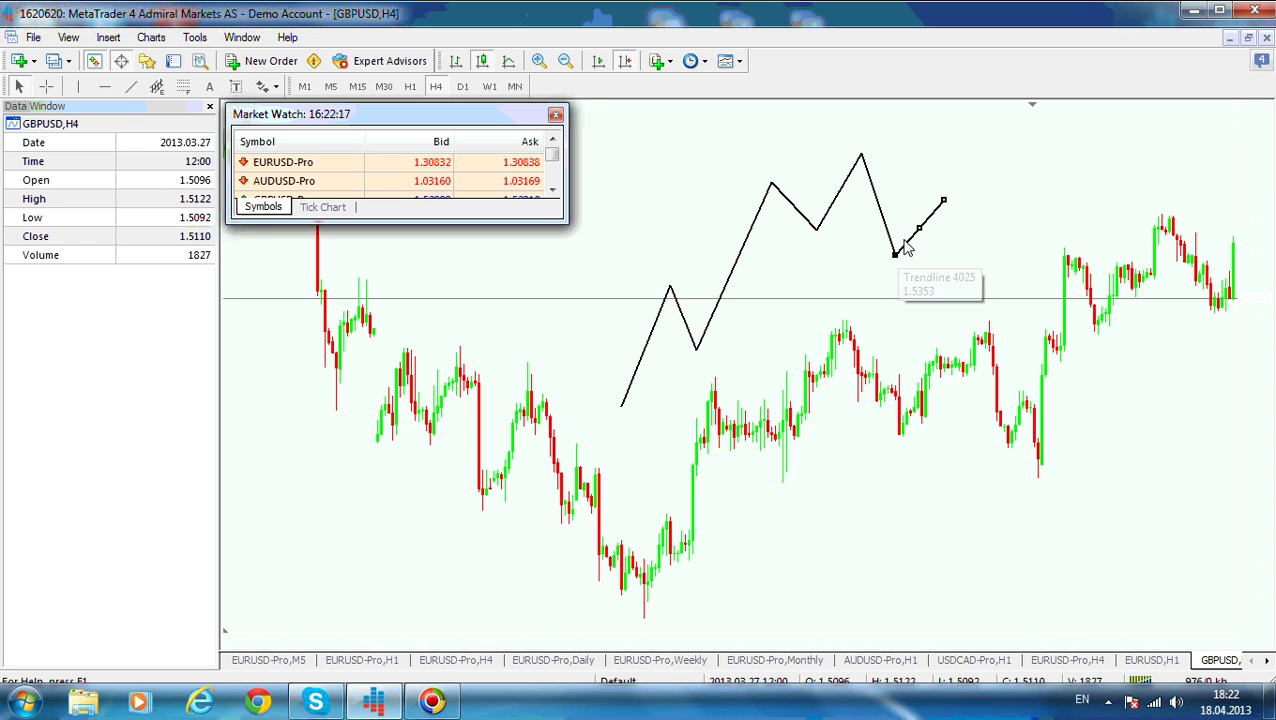
{"action": "left_click_drag", "start_coordinate": [943, 201], "coordinate": [989, 288]}
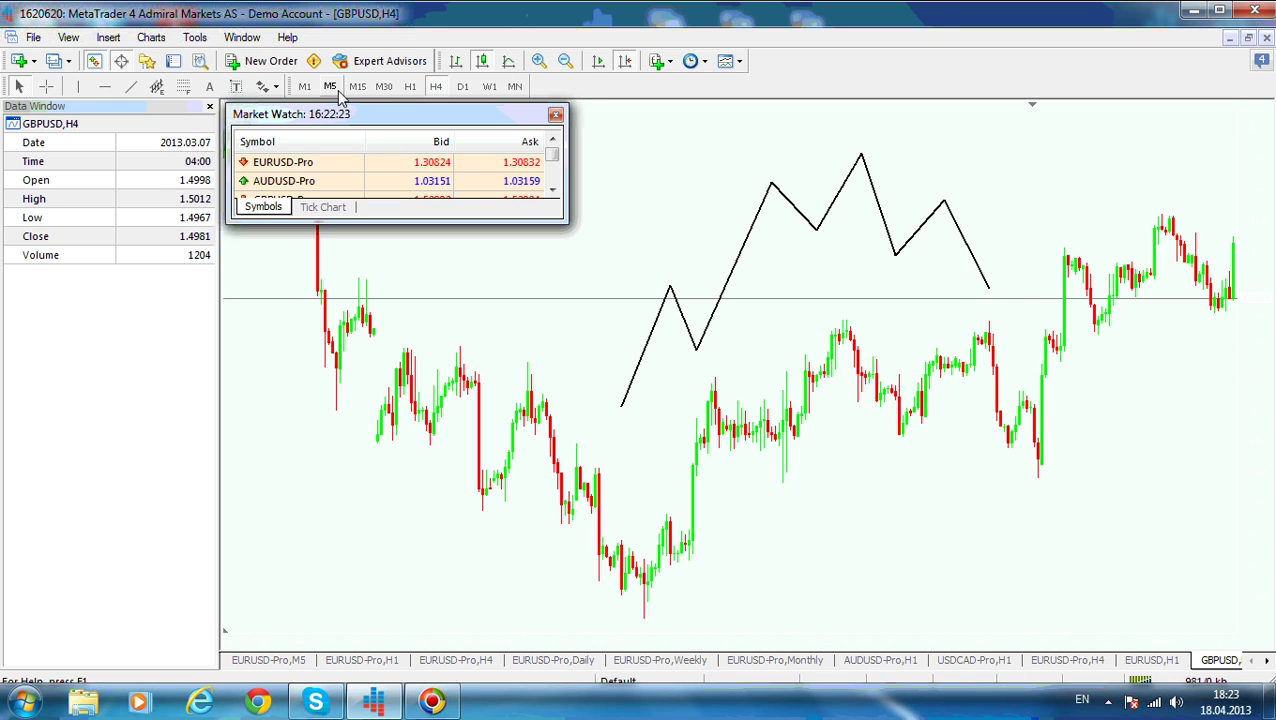
Step: Place a 12-point text label '1' above the zigzag's first peak
{"action": "left_click", "coordinate": [209, 86]}
{"action": "left_click", "coordinate": [709, 362]}
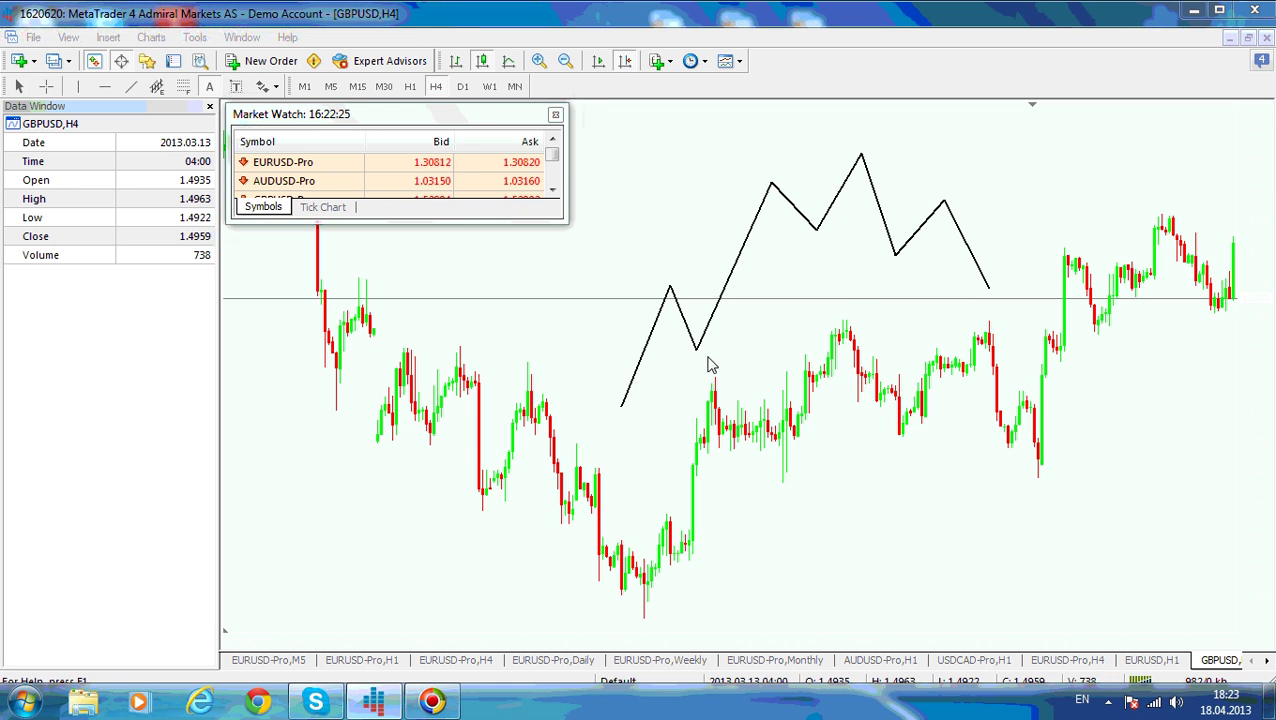
{"action": "key", "text": "Tab"}
{"action": "type", "text": "1"}
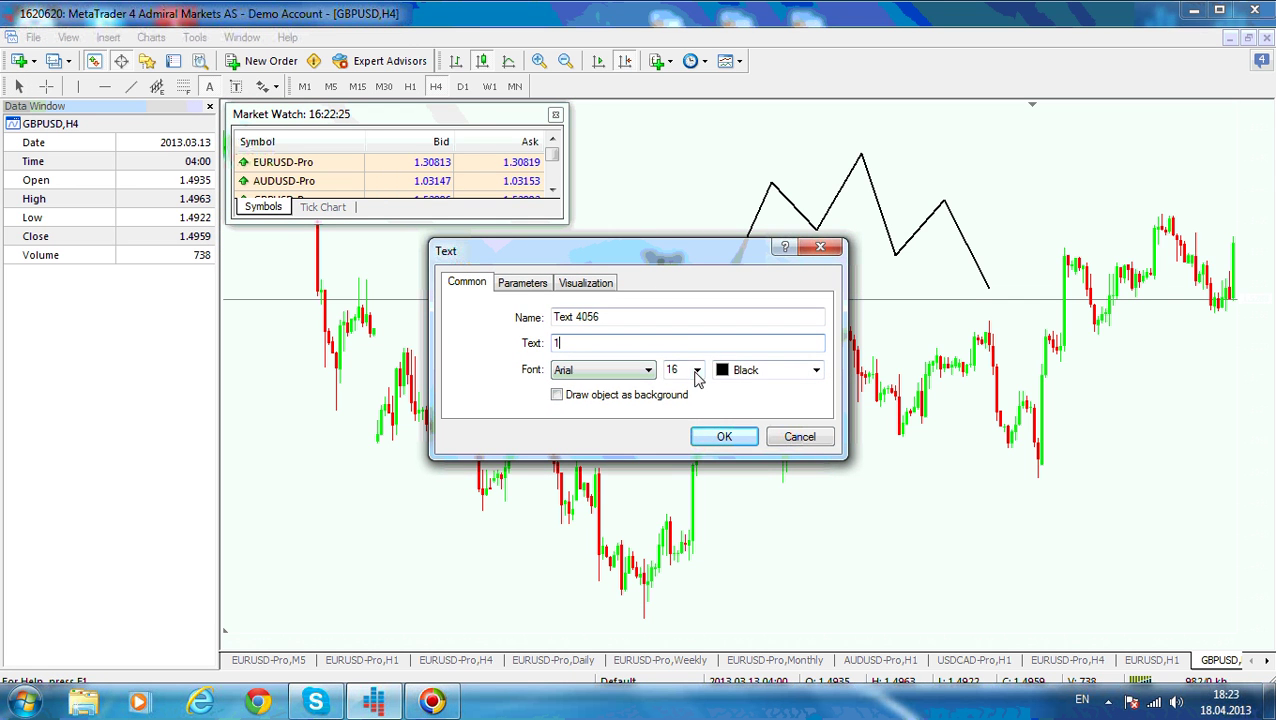
{"action": "left_click", "coordinate": [697, 370]}
{"action": "left_click", "coordinate": [688, 424]}
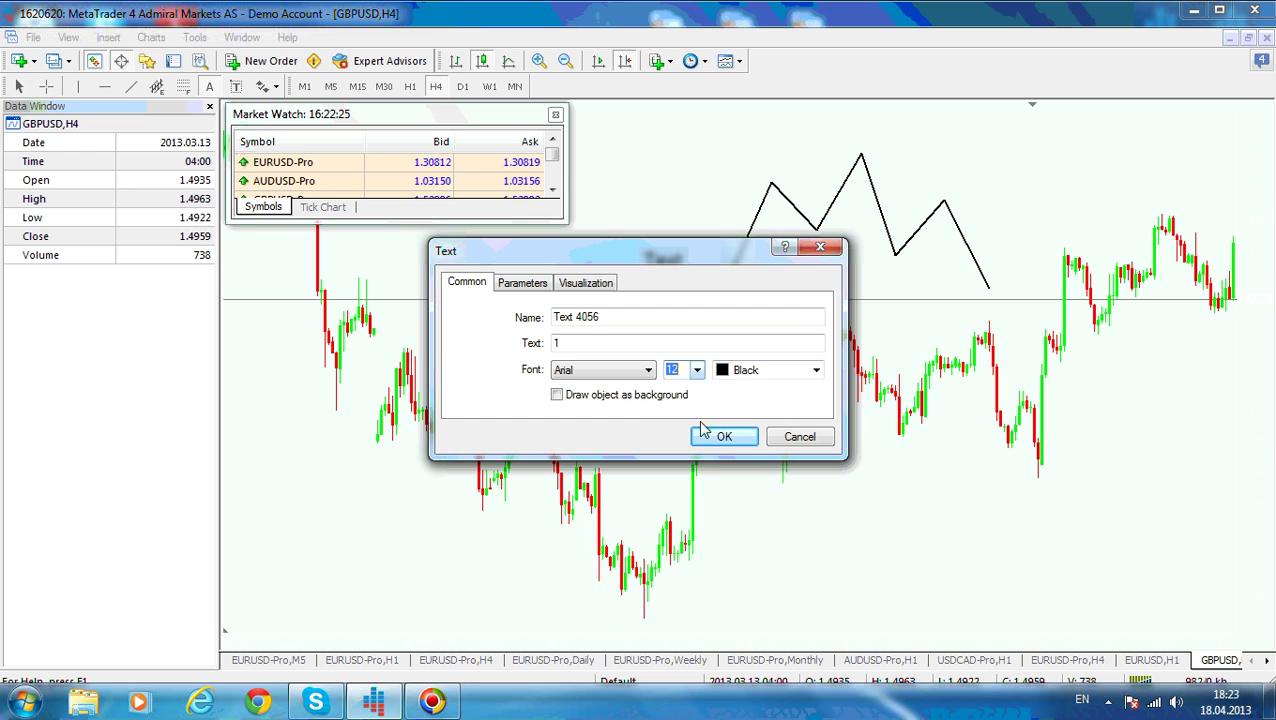
{"action": "key", "text": "Return"}
{"action": "left_click", "coordinate": [660, 257]}
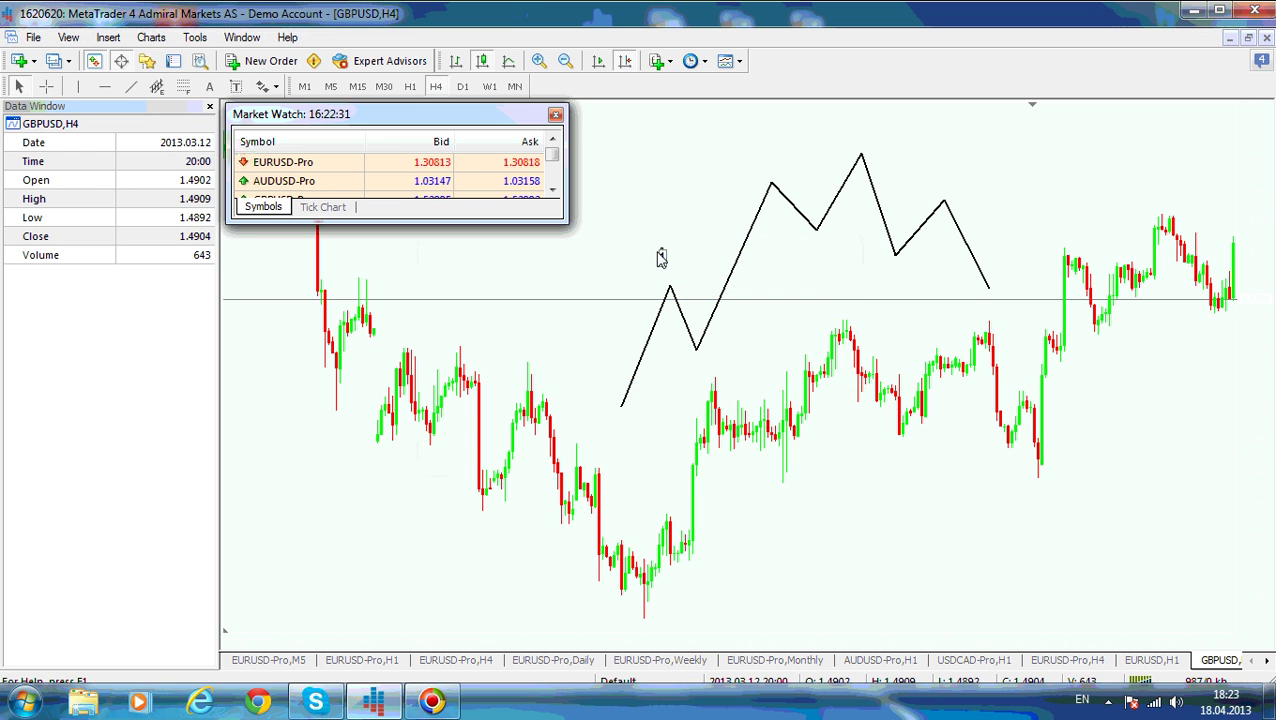
Step: Change the label at the first trough to read '2'
{"action": "right_click", "coordinate": [705, 370]}
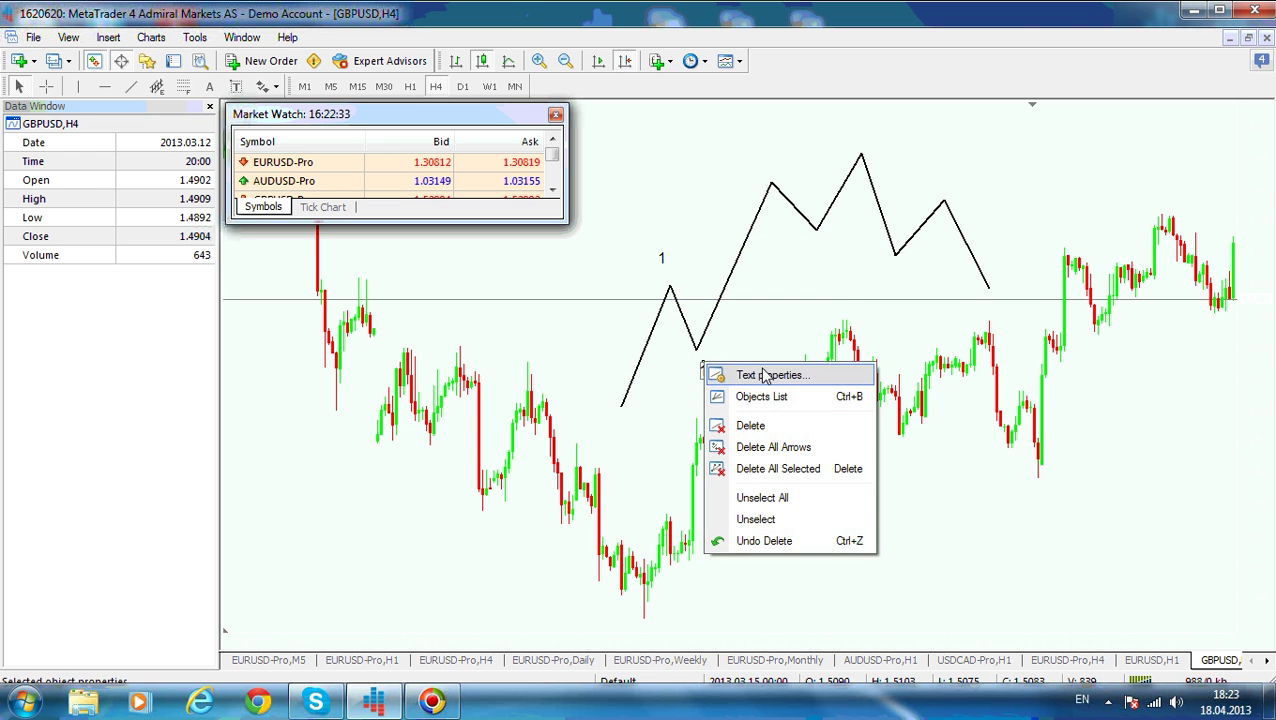
{"action": "left_click", "coordinate": [740, 373]}
{"action": "left_click", "coordinate": [580, 347]}
{"action": "double_click", "coordinate": [580, 347]}
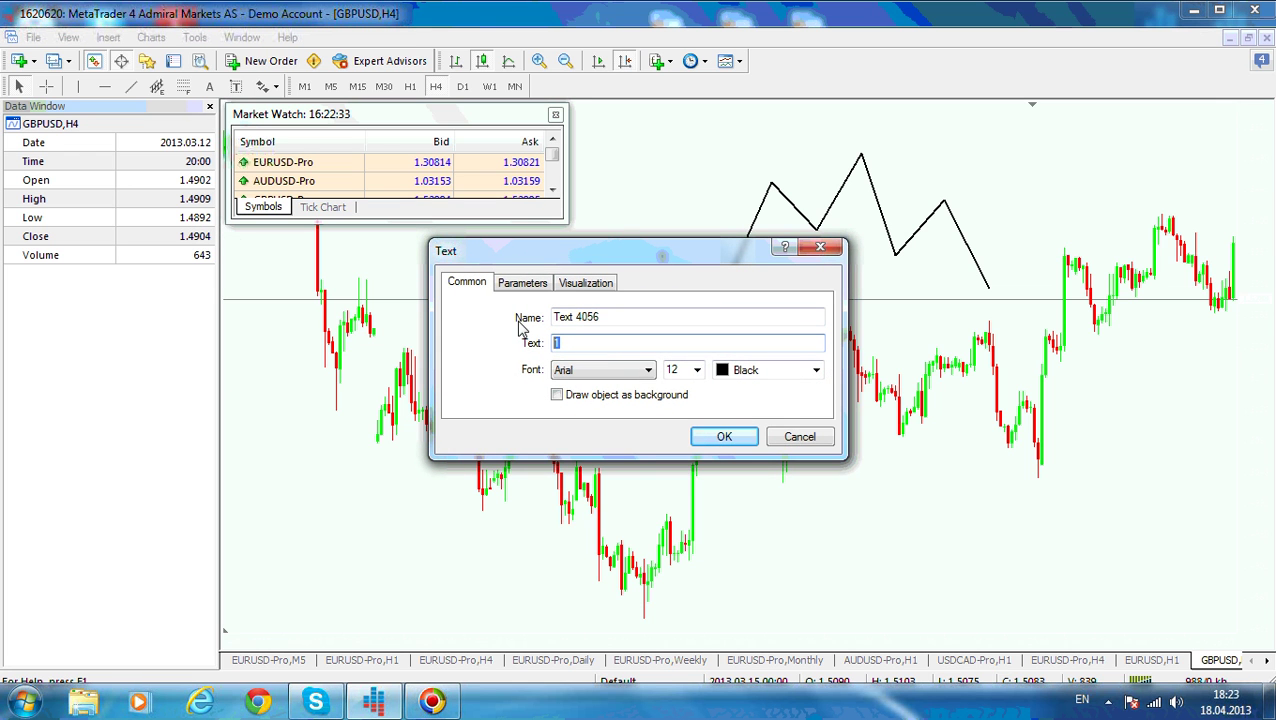
{"action": "type", "text": "2"}
{"action": "left_click", "coordinate": [722, 436]}
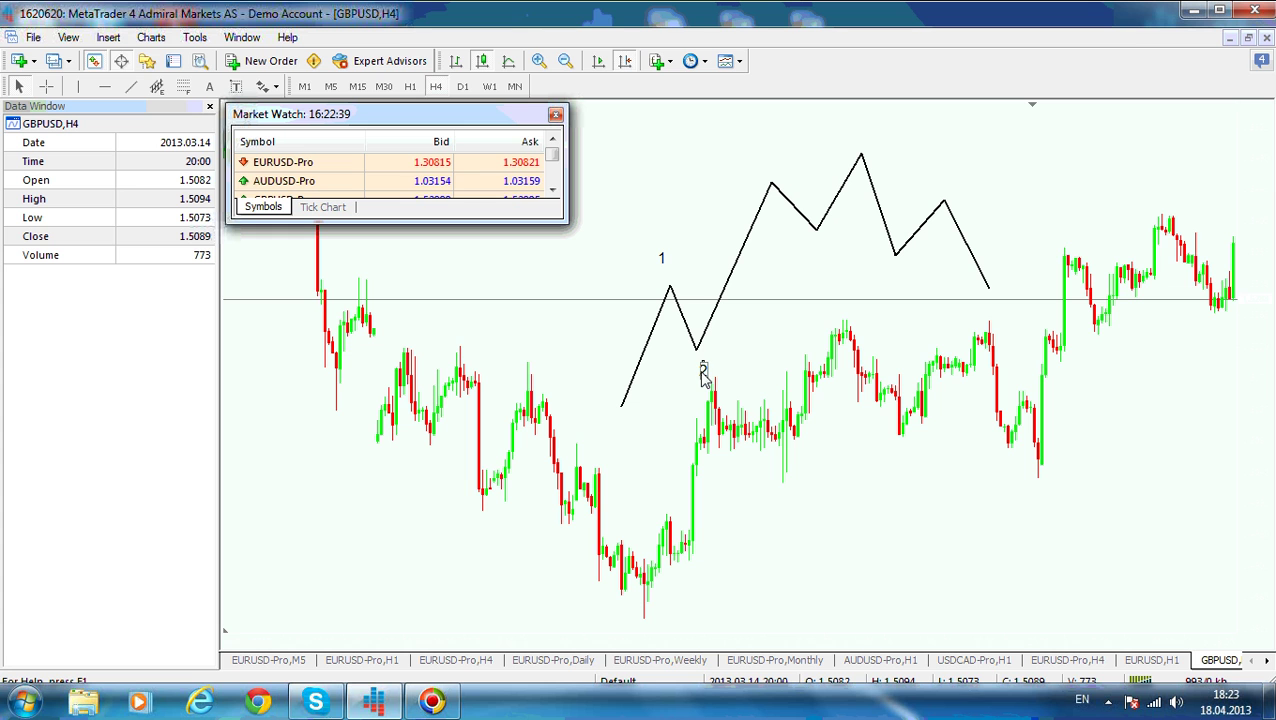
Step: Copy the label to the next peak as '3' and the next trough as '4'
{"action": "left_click_drag", "start_coordinate": [703, 372], "coordinate": [757, 162]}
{"action": "right_click", "coordinate": [757, 160]}
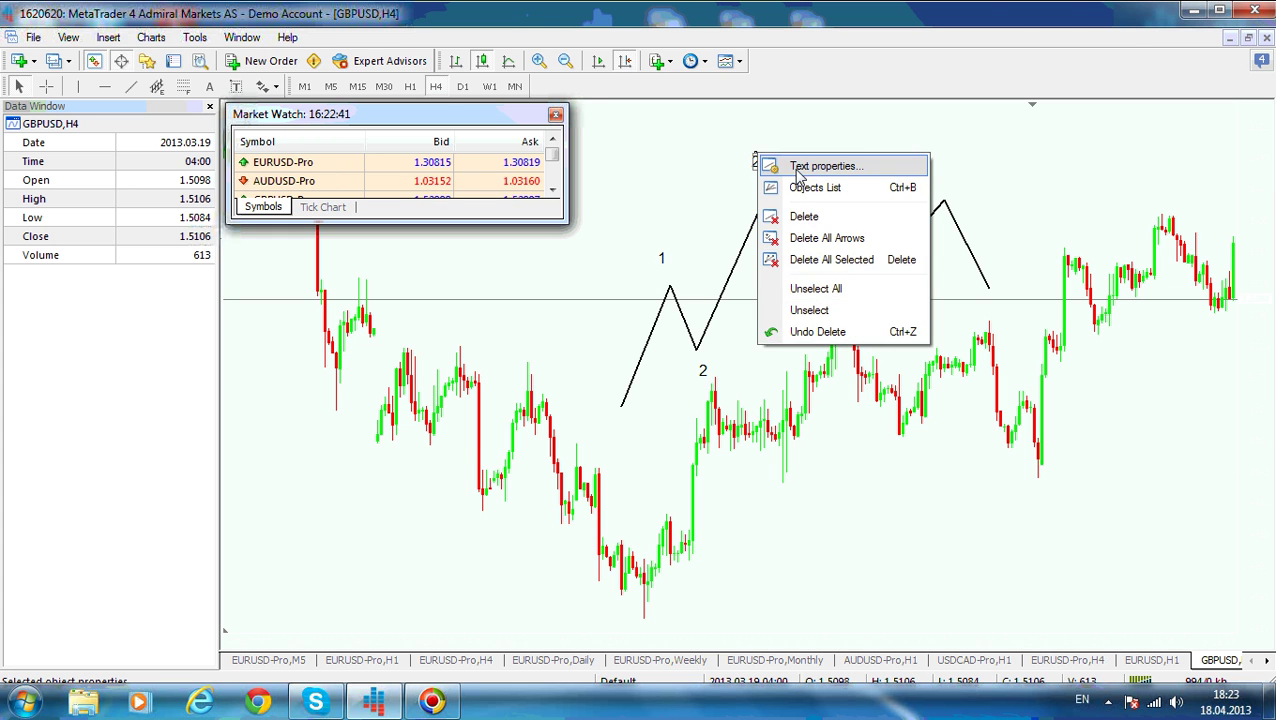
{"action": "left_click", "coordinate": [822, 166]}
{"action": "left_click_drag", "start_coordinate": [571, 344], "coordinate": [505, 348]}
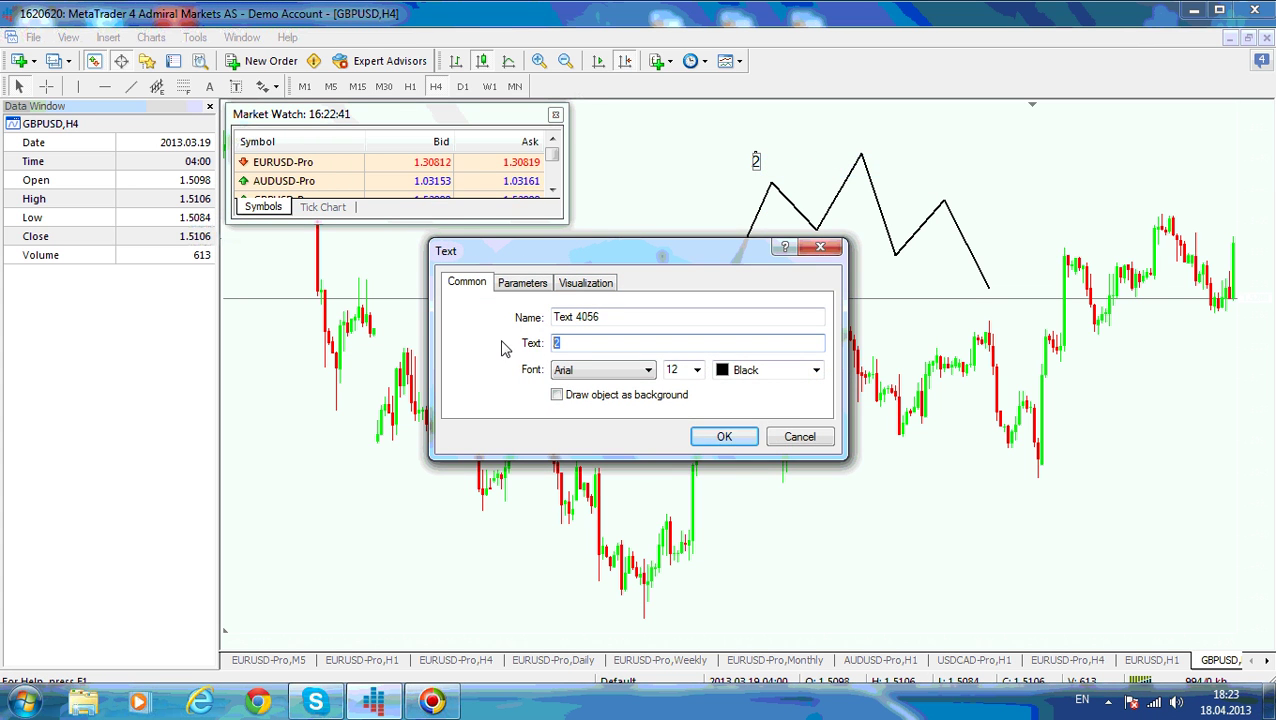
{"action": "type", "text": "3"}
{"action": "left_click", "coordinate": [724, 437]}
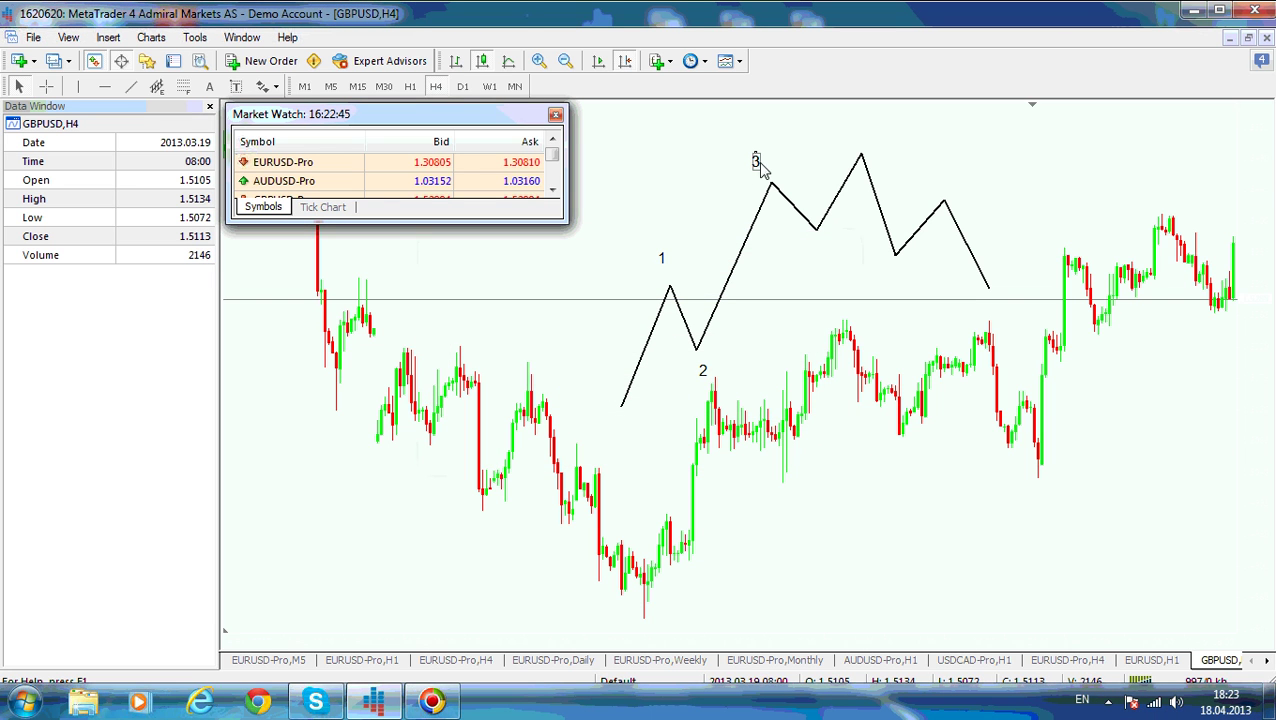
{"action": "left_click_drag", "start_coordinate": [760, 168], "coordinate": [820, 248]}
{"action": "right_click", "coordinate": [820, 248]}
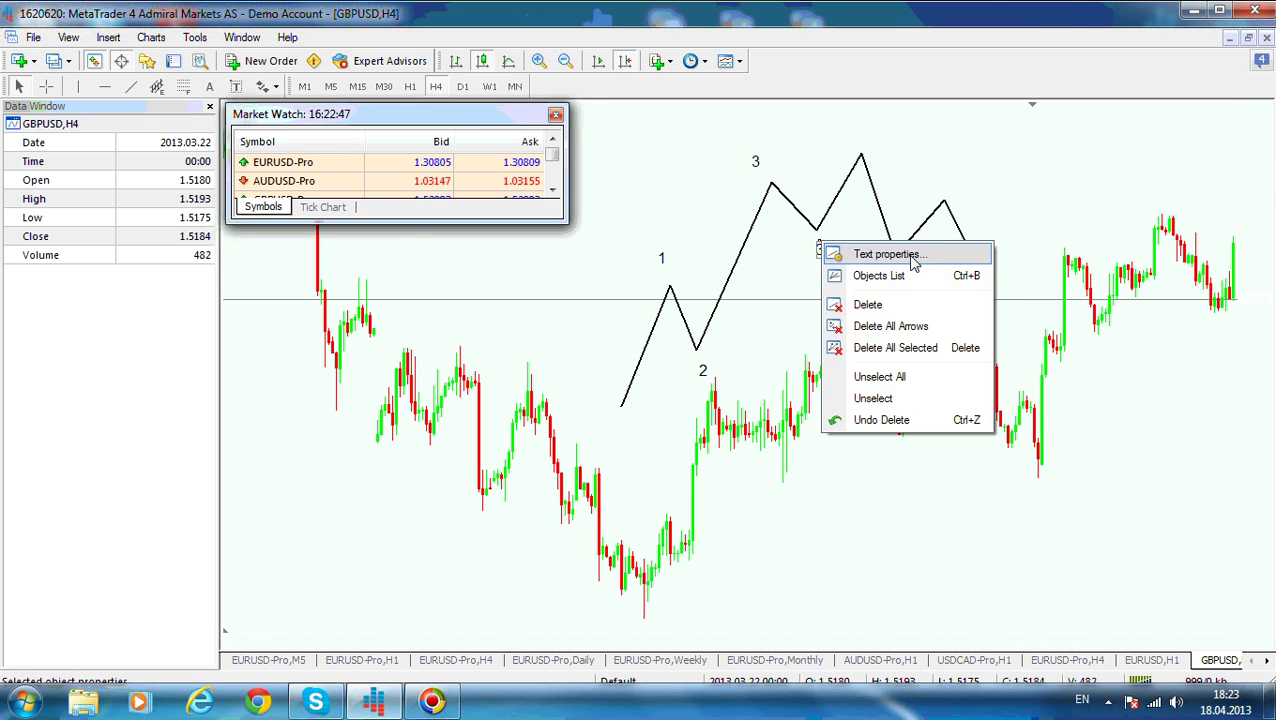
{"action": "left_click", "coordinate": [885, 254]}
{"action": "left_click_drag", "start_coordinate": [620, 347], "coordinate": [480, 349]}
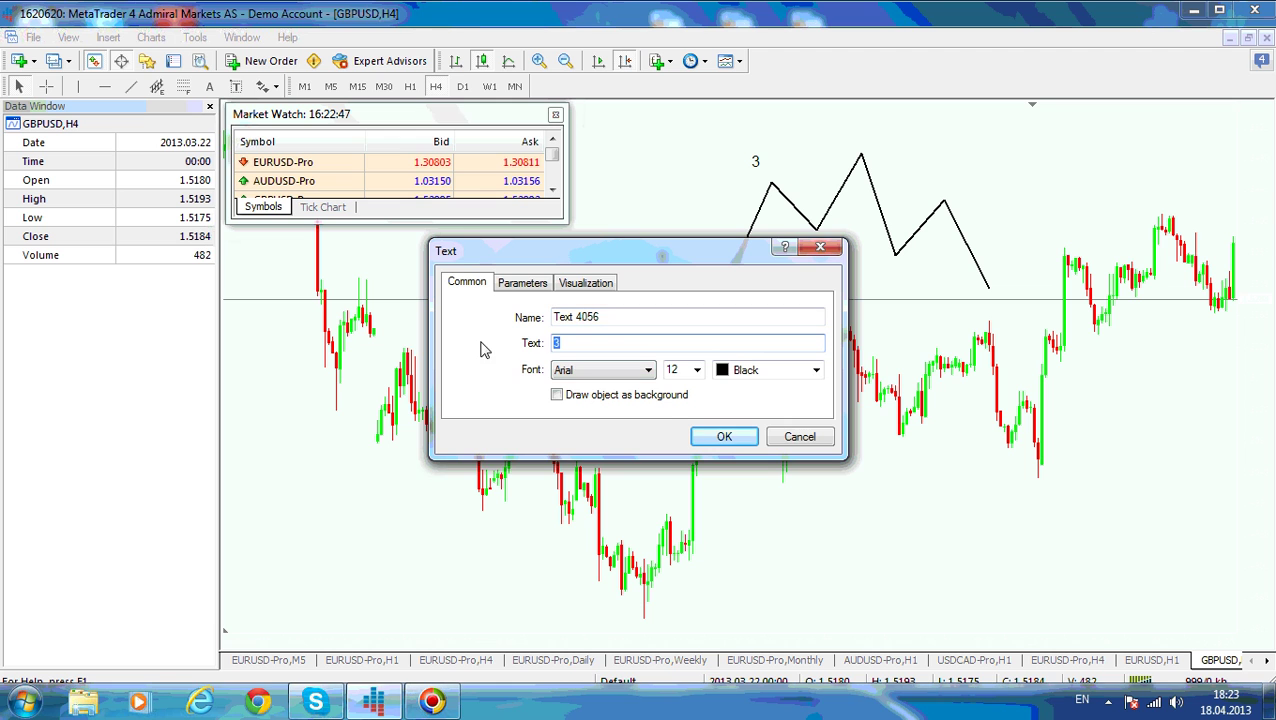
{"action": "type", "text": "4"}
{"action": "left_click", "coordinate": [720, 437]}
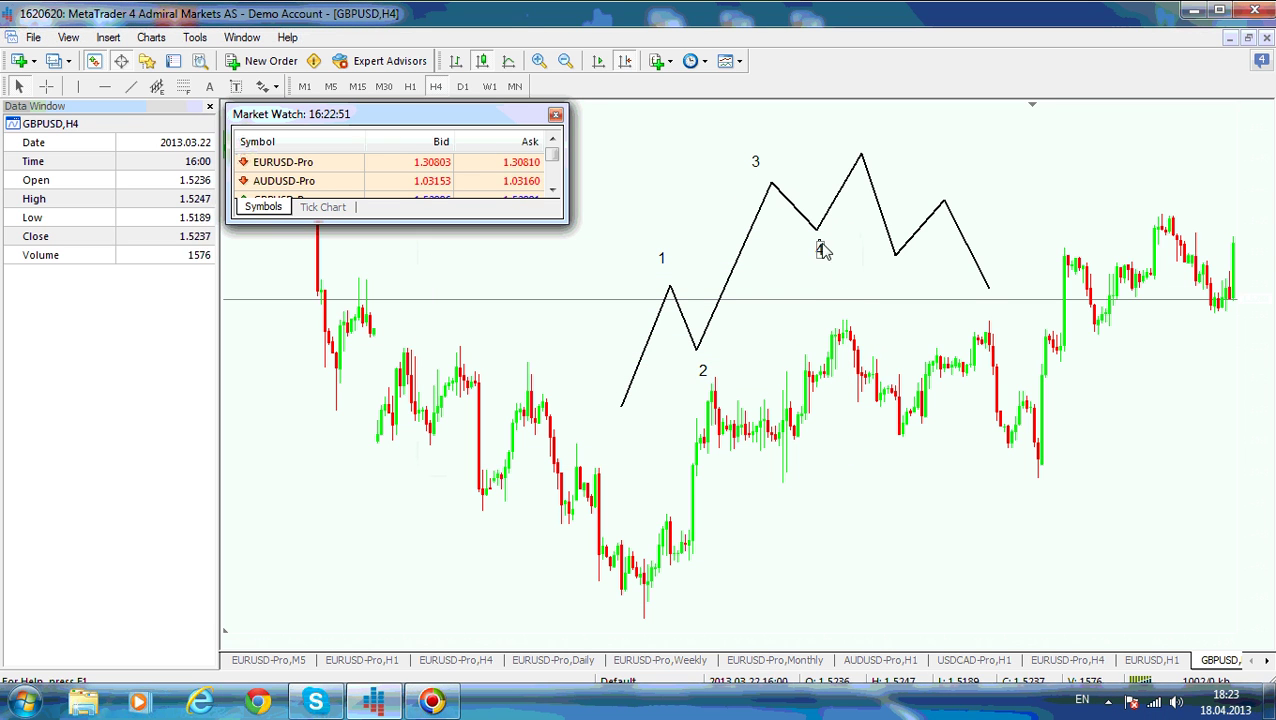
Step: Copy labels to the highest peak as '5' and the following trough as 'a'
{"action": "left_click_drag", "start_coordinate": [820, 250], "coordinate": [860, 122]}
{"action": "right_click", "coordinate": [858, 125]}
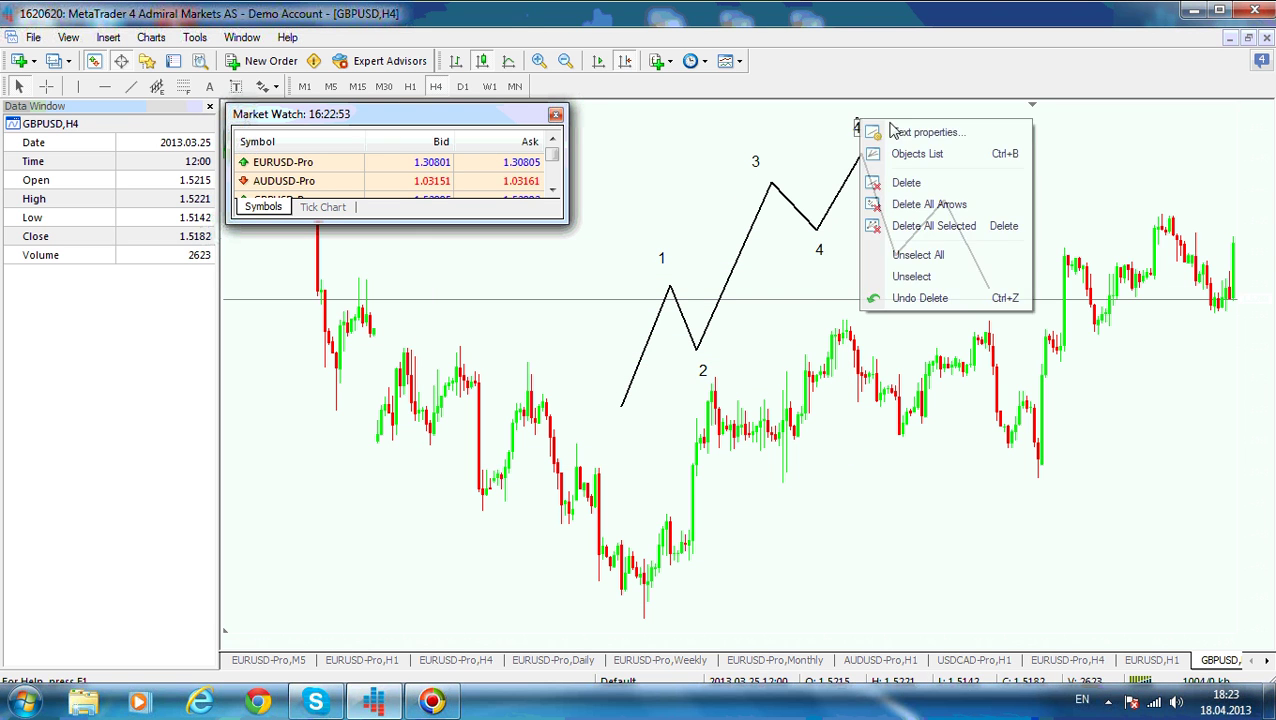
{"action": "left_click", "coordinate": [893, 131]}
{"action": "left_click_drag", "start_coordinate": [613, 347], "coordinate": [463, 350]}
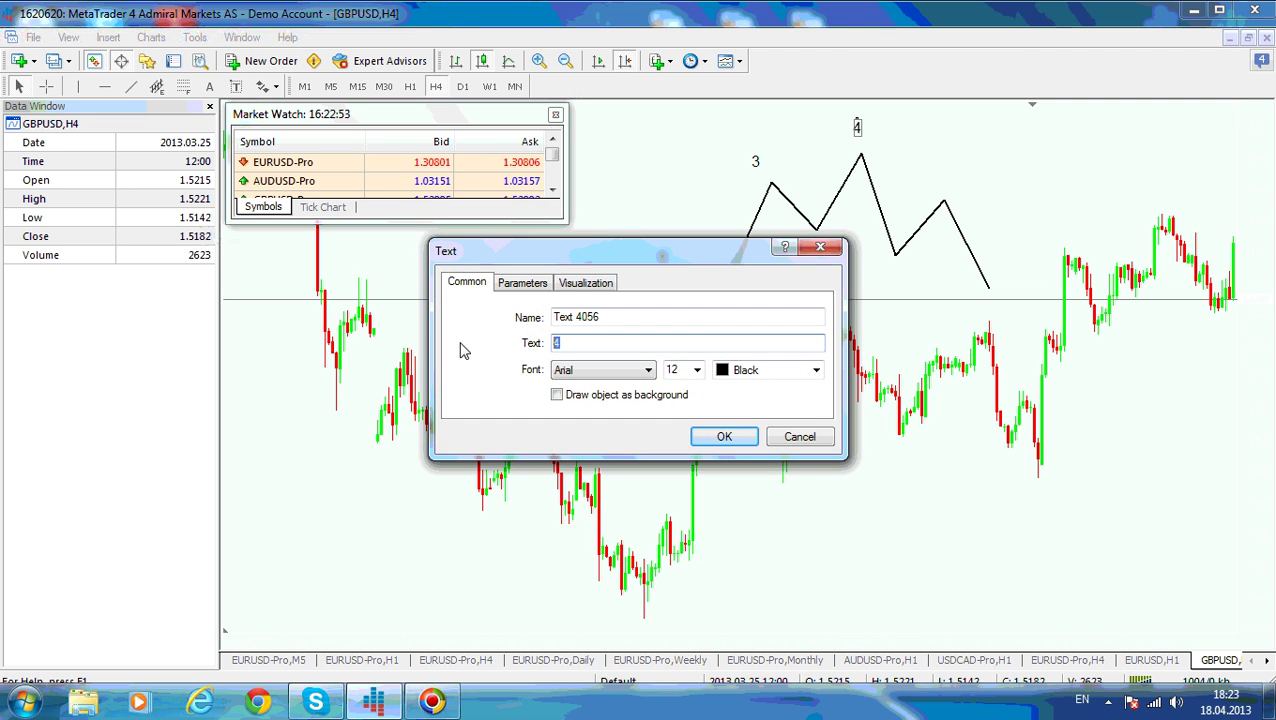
{"action": "type", "text": "5"}
{"action": "left_click", "coordinate": [723, 437]}
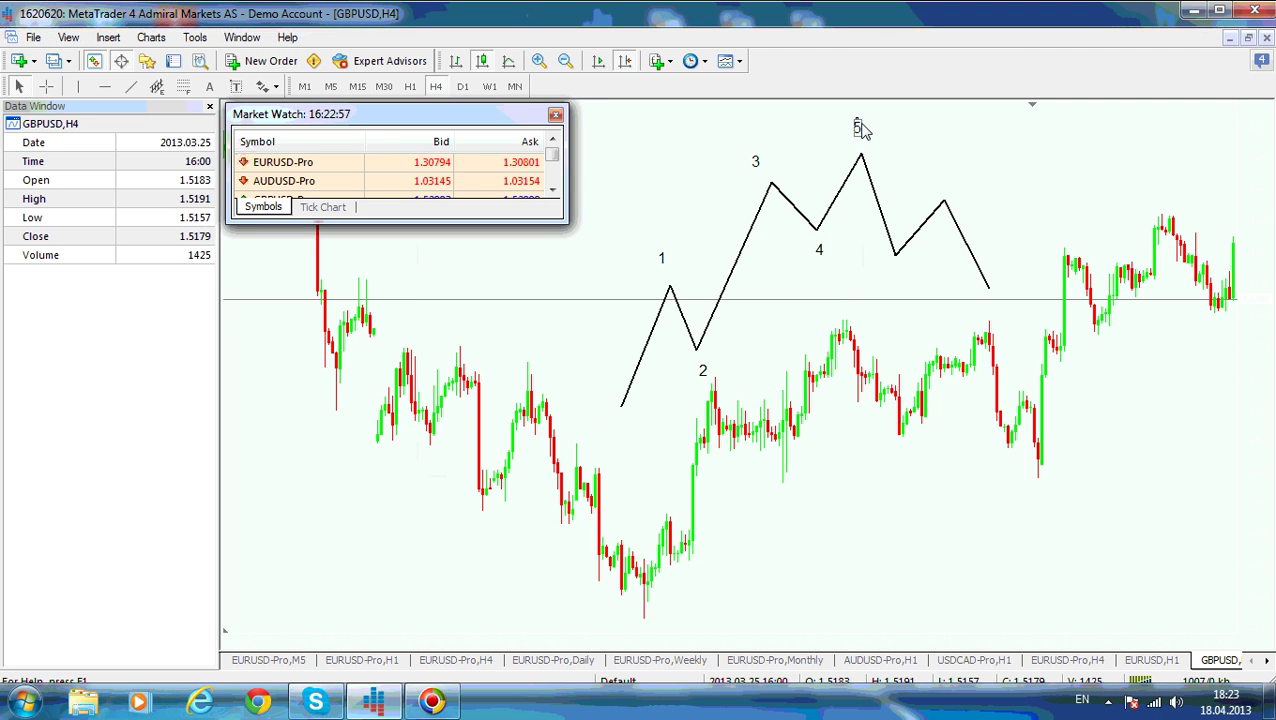
{"action": "left_click_drag", "start_coordinate": [858, 127], "coordinate": [893, 275]}
{"action": "right_click", "coordinate": [894, 275]}
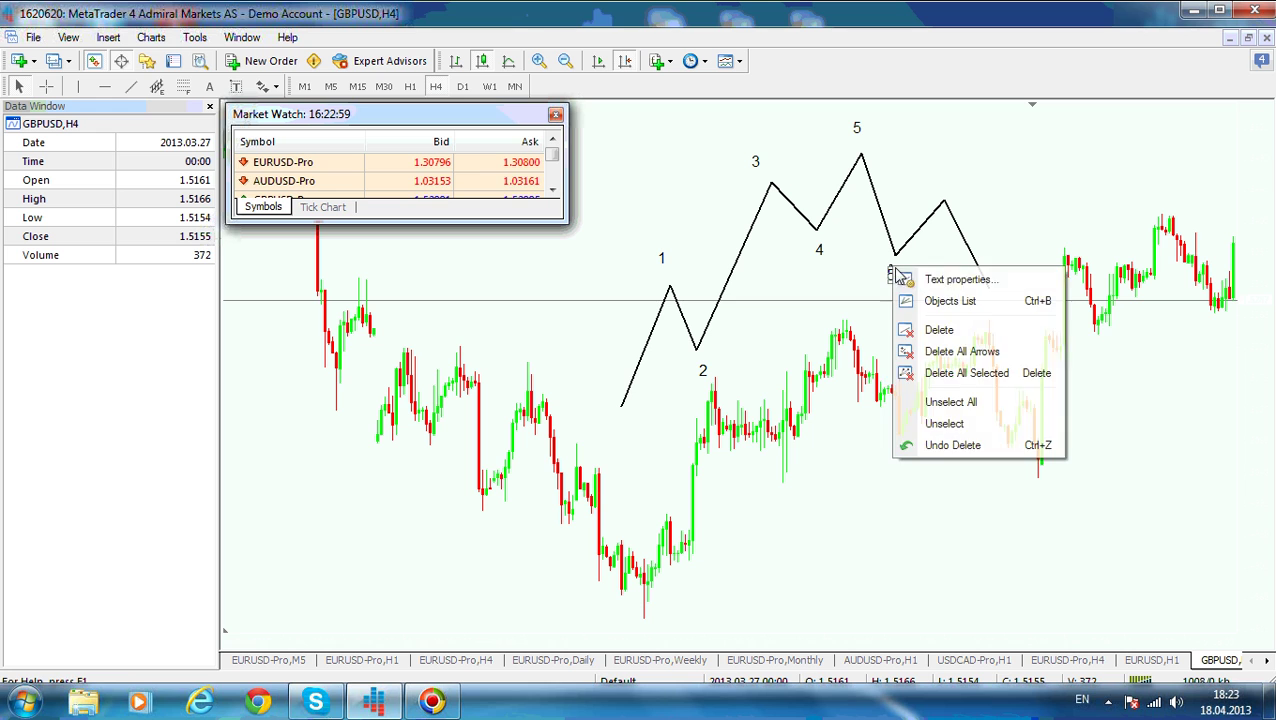
{"action": "left_click", "coordinate": [900, 277]}
{"action": "left_click_drag", "start_coordinate": [578, 350], "coordinate": [470, 353]}
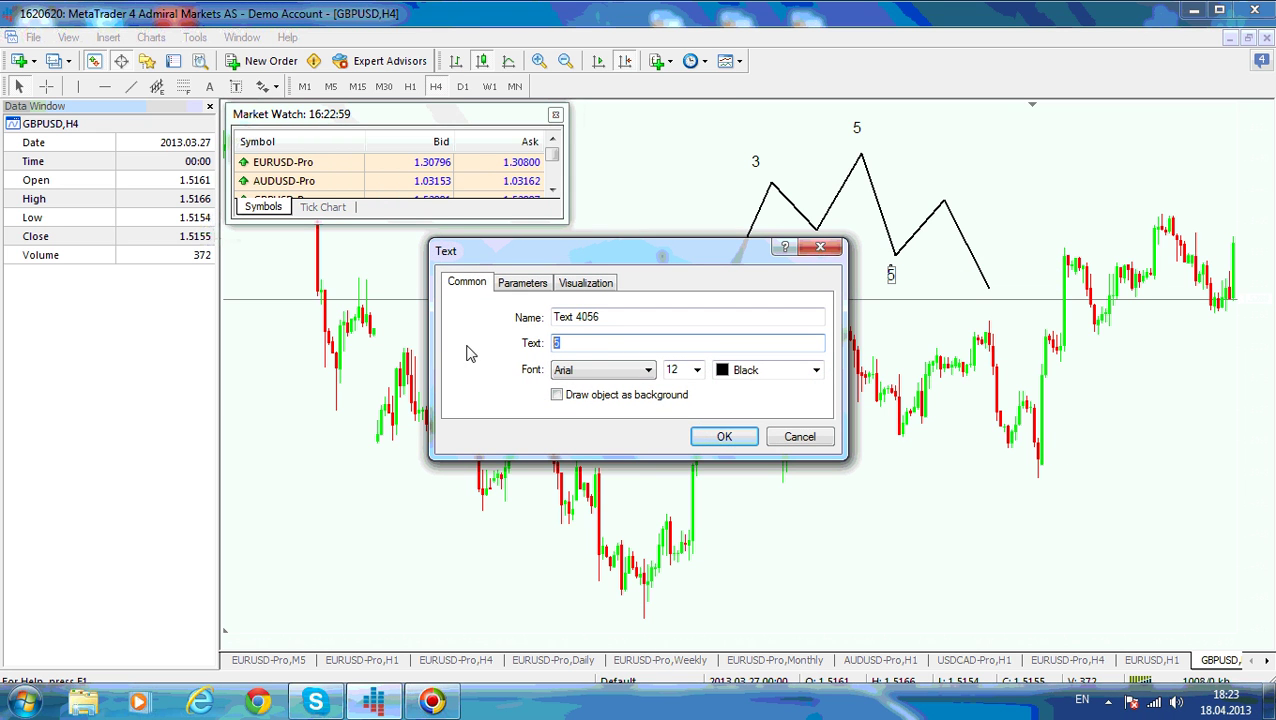
{"action": "type", "text": "a"}
{"action": "left_click", "coordinate": [723, 437]}
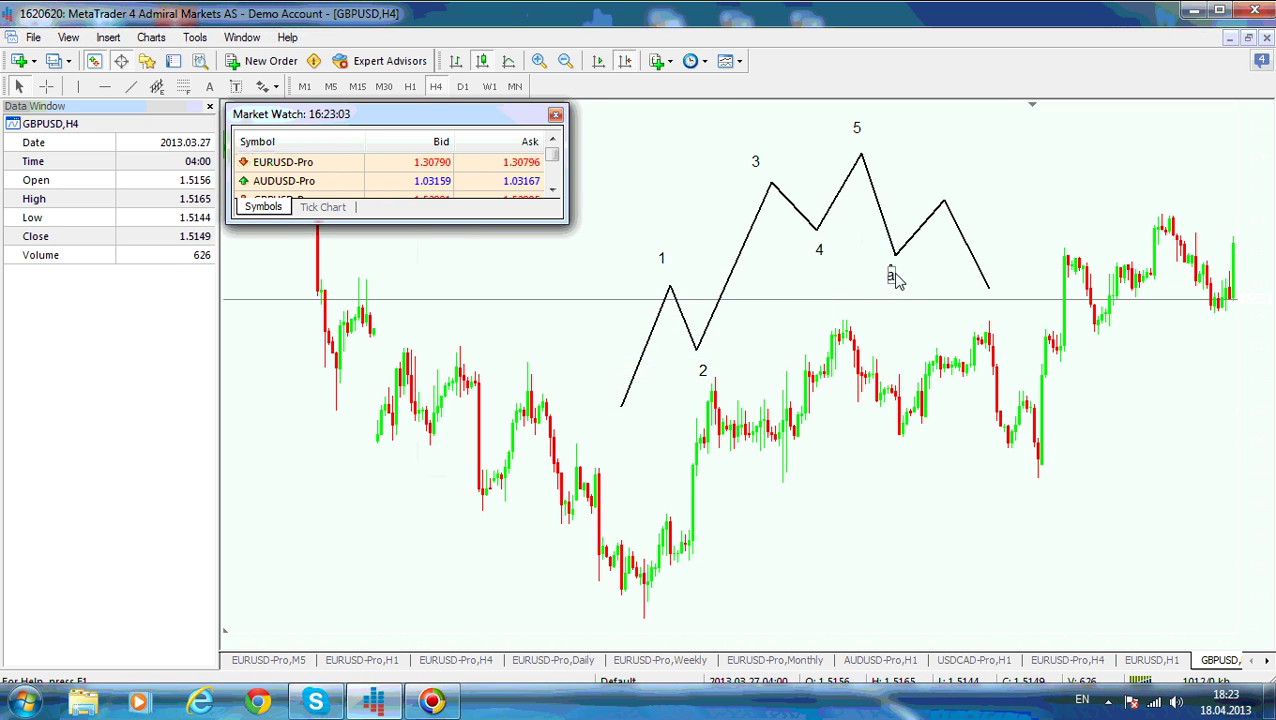
Step: Copy the 'a' label above the last peak and change it to 'b'
{"action": "left_click_drag", "start_coordinate": [893, 279], "coordinate": [910, 300]}
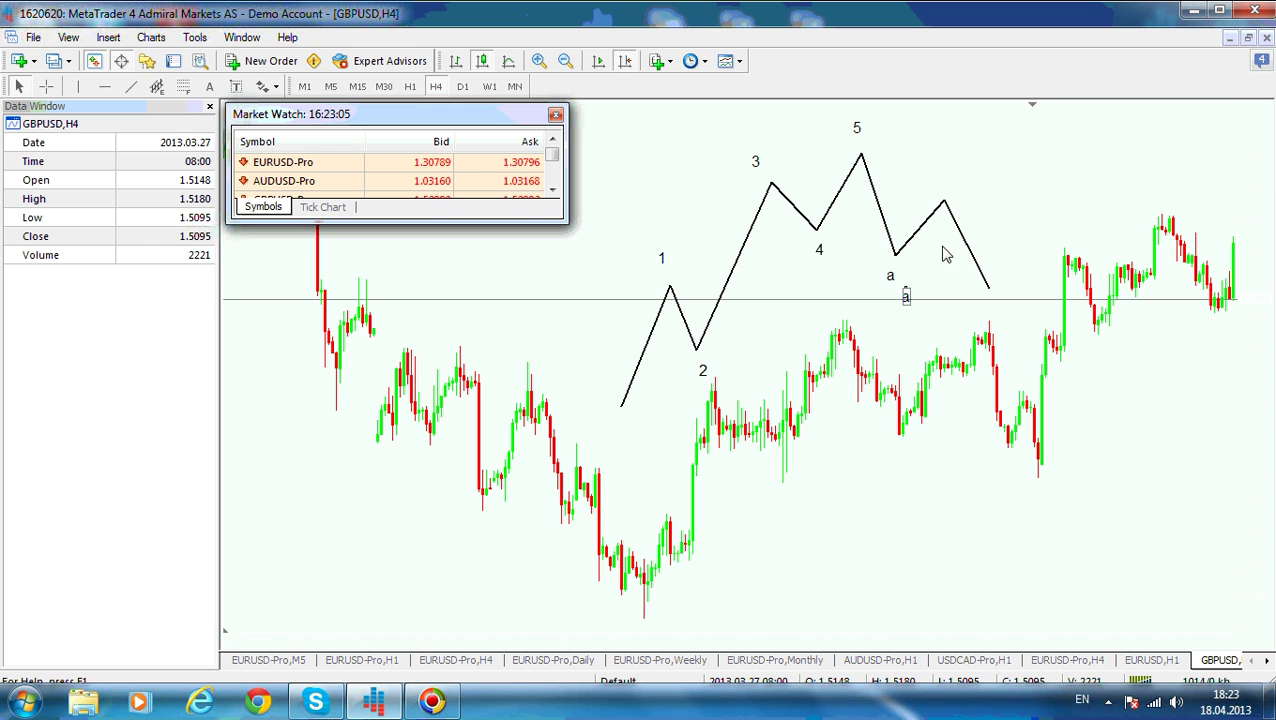
{"action": "left_click_drag", "start_coordinate": [945, 255], "coordinate": [943, 165]}
{"action": "right_click", "coordinate": [943, 165]}
{"action": "left_click", "coordinate": [985, 170]}
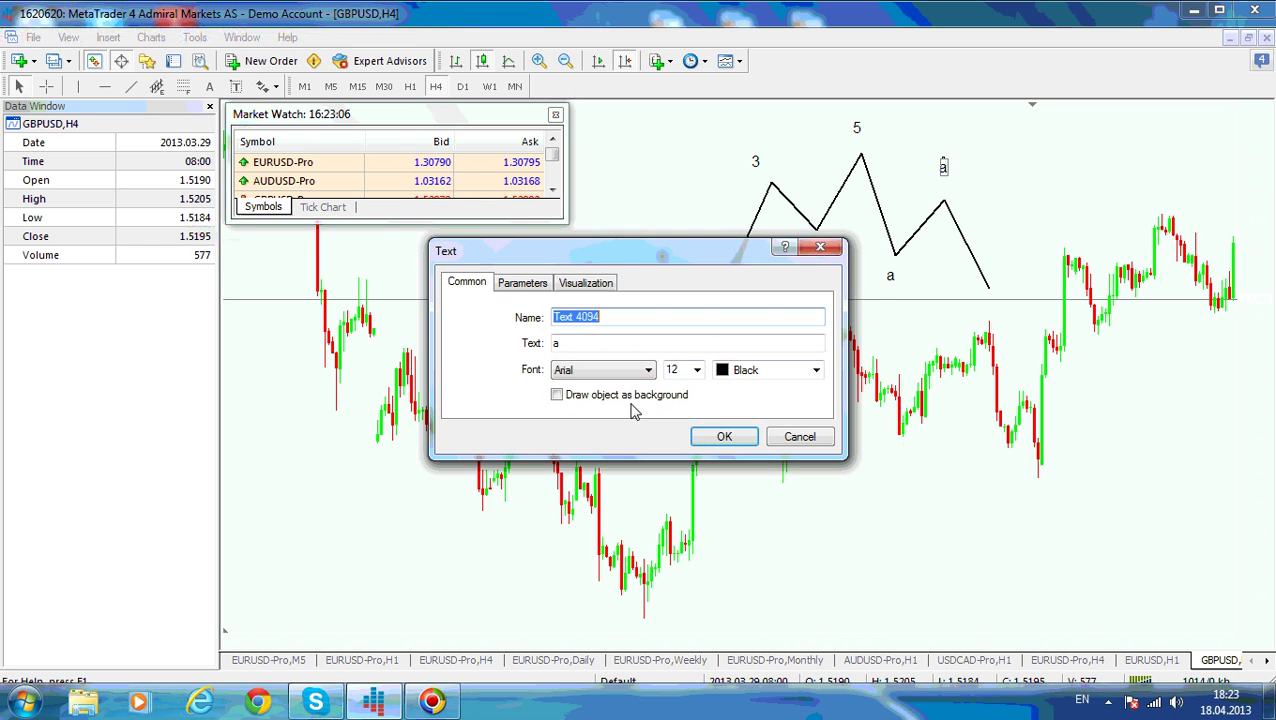
{"action": "double_click", "coordinate": [584, 344]}
{"action": "type", "text": "b"}
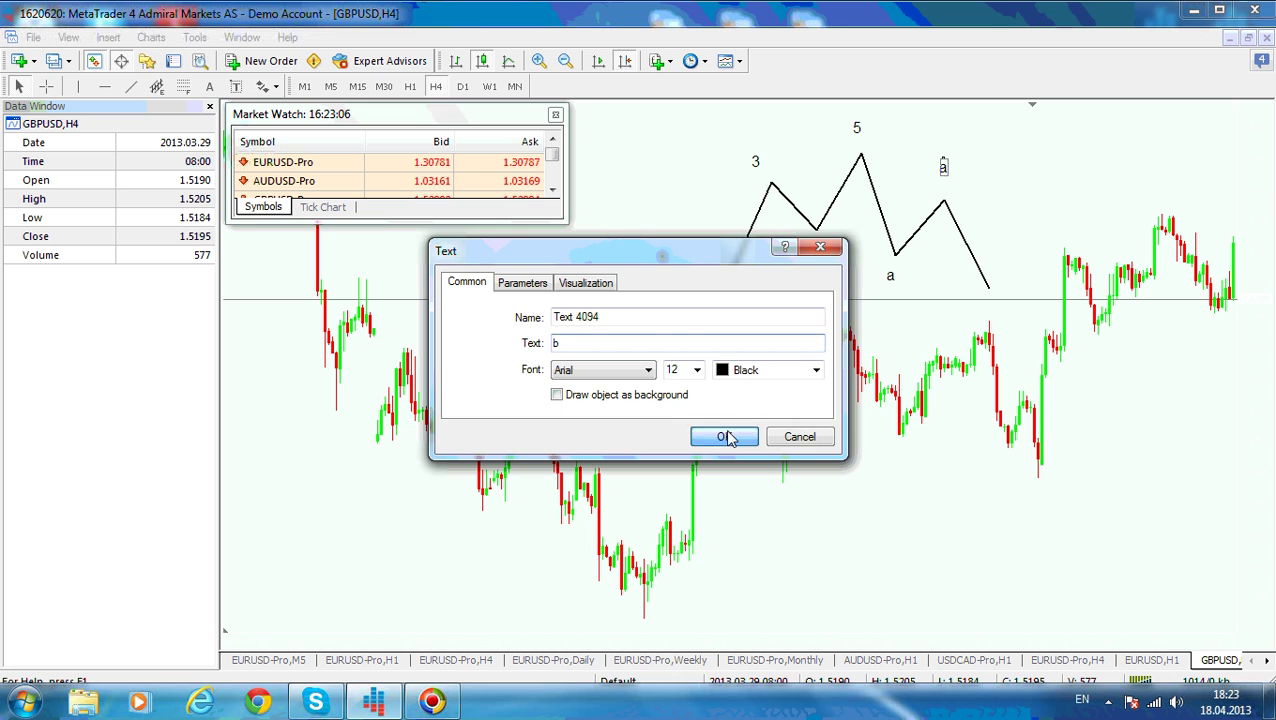
{"action": "left_click", "coordinate": [724, 437]}
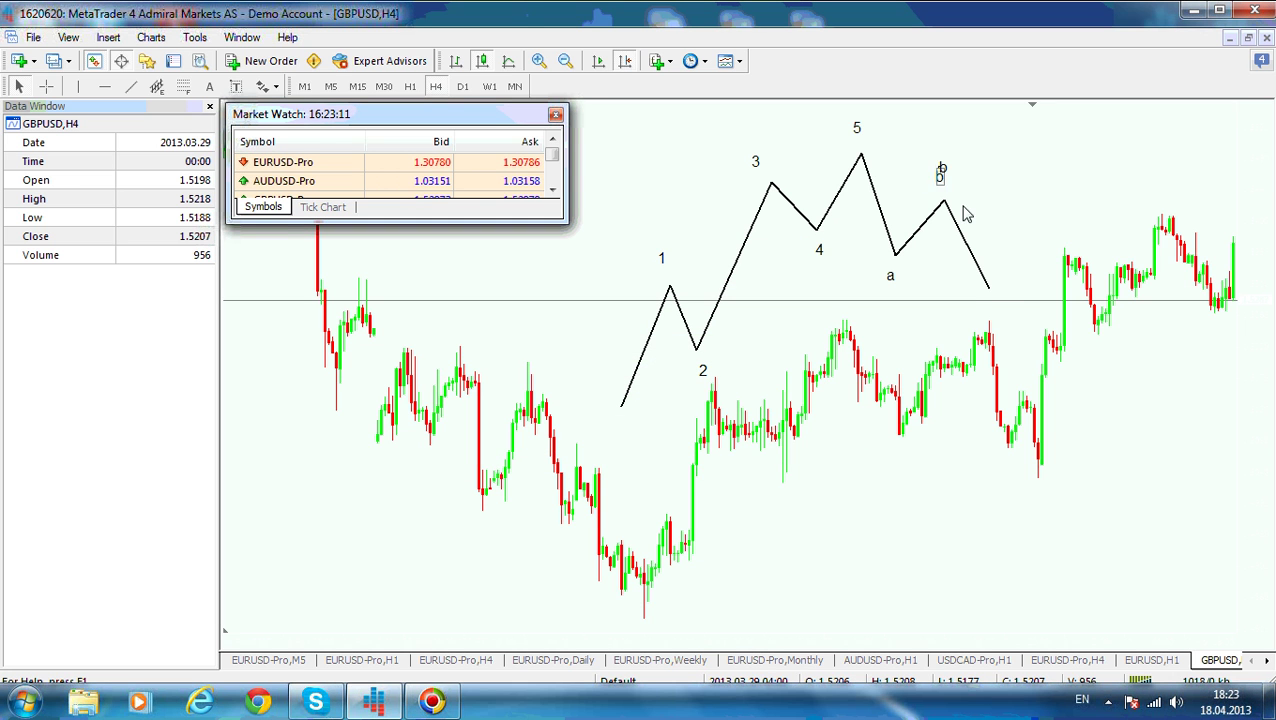
Step: Copy the 'b' label to the zigzag's end and change it to 'c'
{"action": "left_click_drag", "start_coordinate": [940, 172], "coordinate": [990, 305]}
{"action": "right_click", "coordinate": [990, 305]}
{"action": "left_click", "coordinate": [1005, 306]}
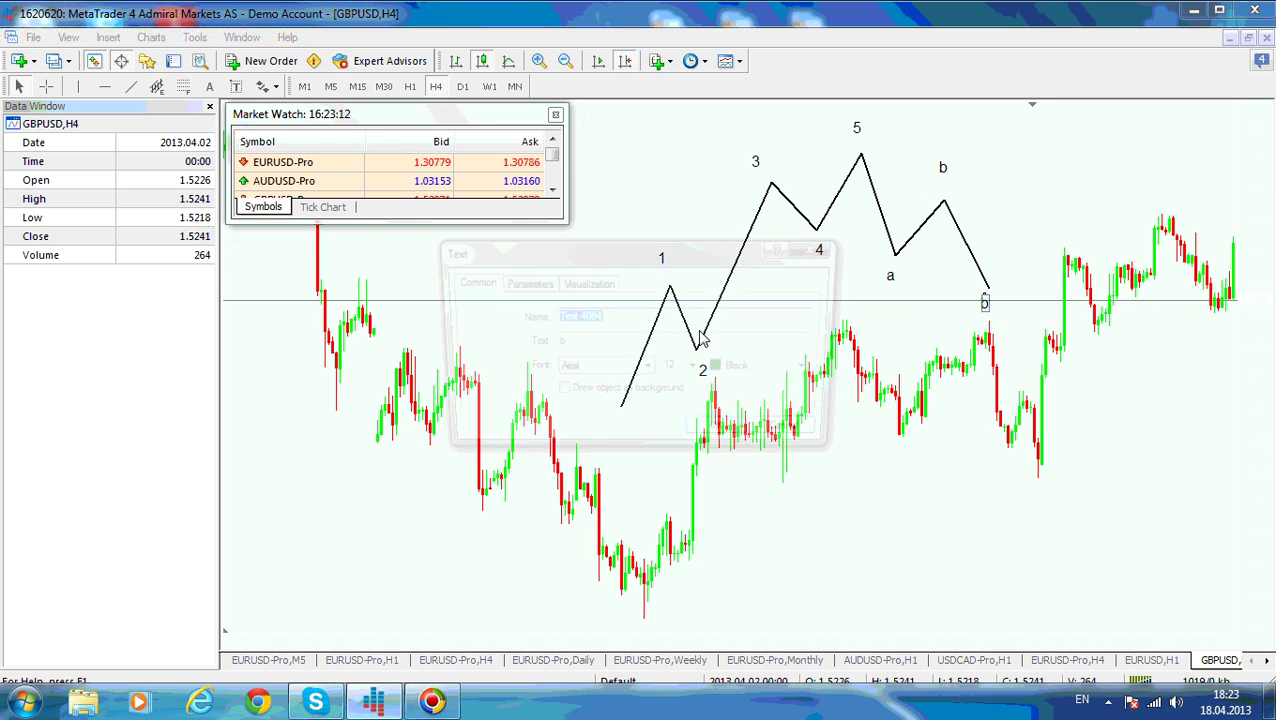
{"action": "double_click", "coordinate": [560, 344]}
{"action": "type", "text": "c"}
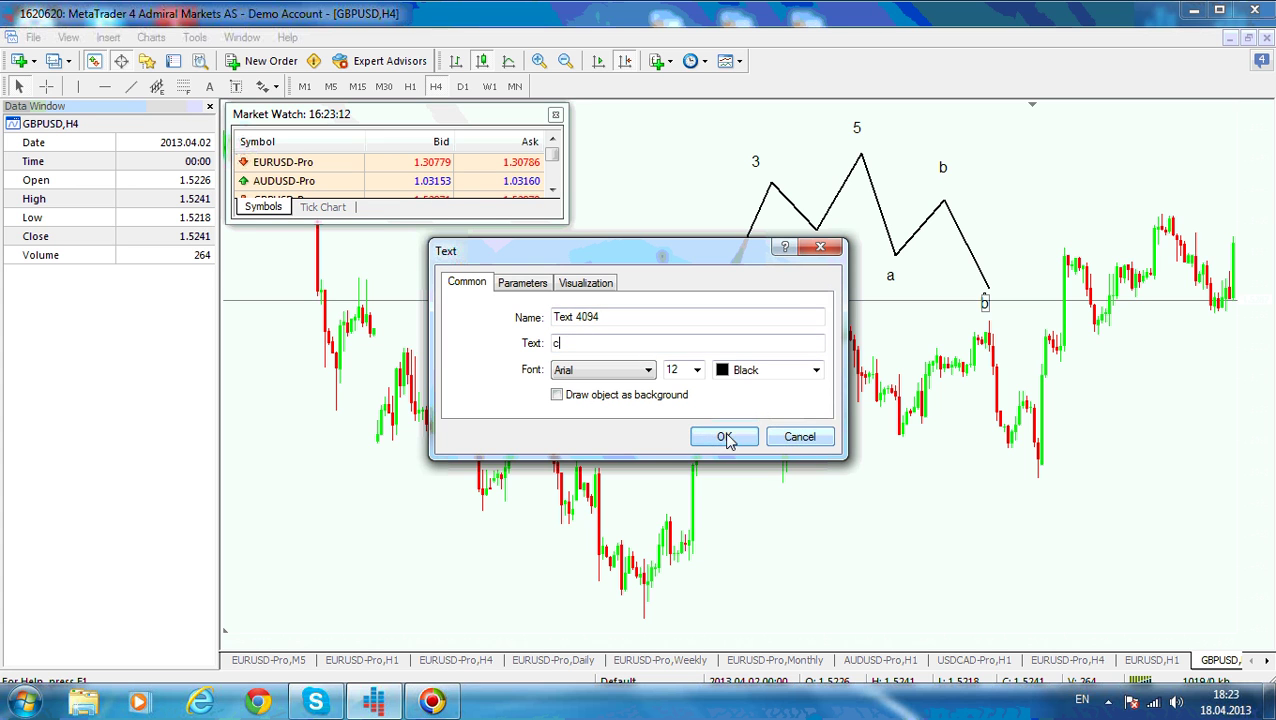
{"action": "left_click", "coordinate": [724, 437]}
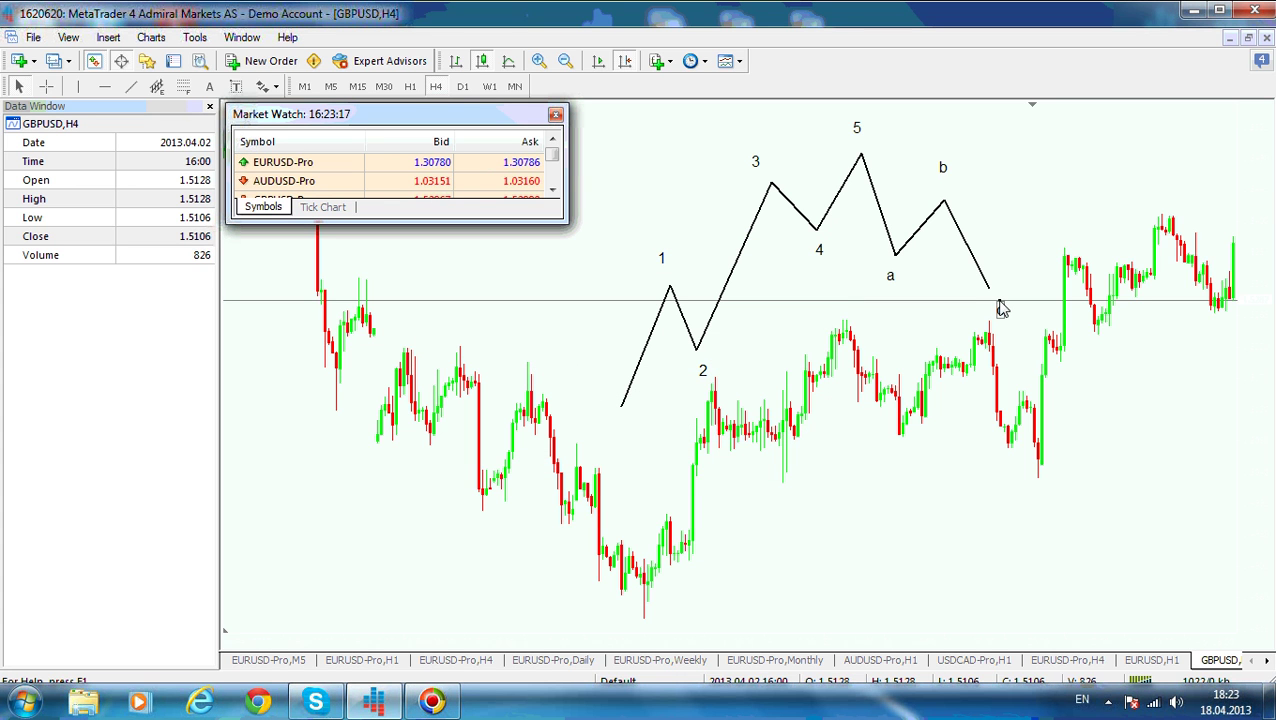